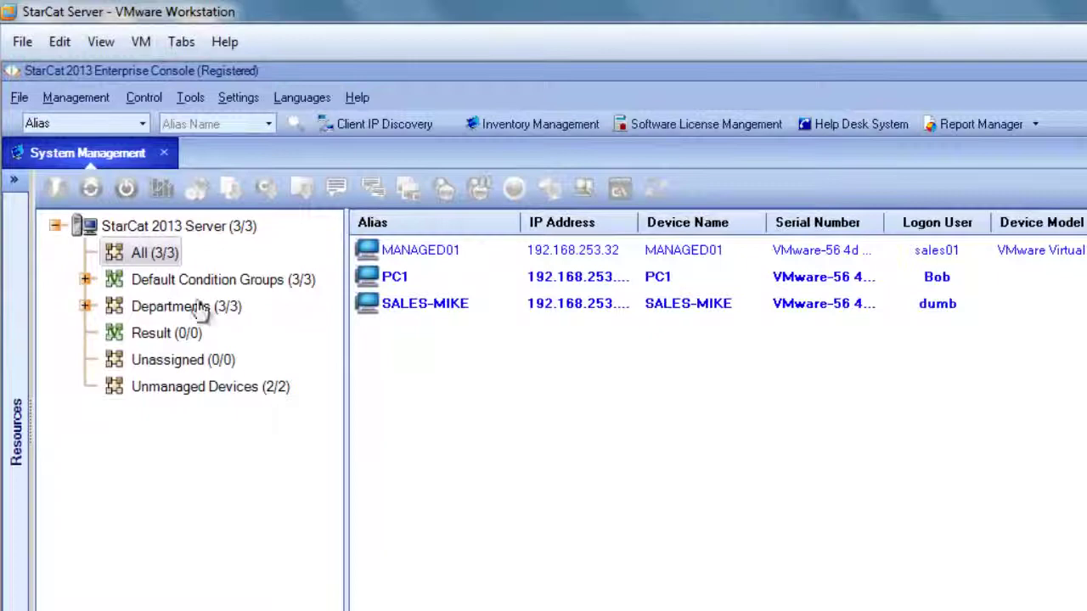
Show the Software Packages resources and view the welcome page of the Software Package Import Wizard, closing it without creating a package
{"action": "left_click", "coordinate": [14, 185]}
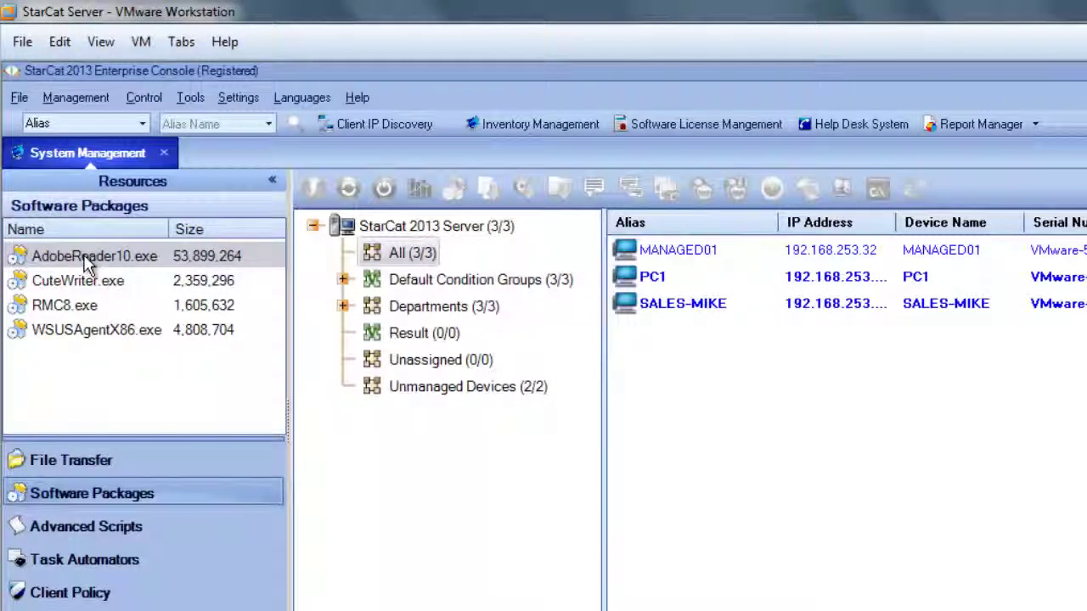
{"action": "right_click", "coordinate": [116, 380]}
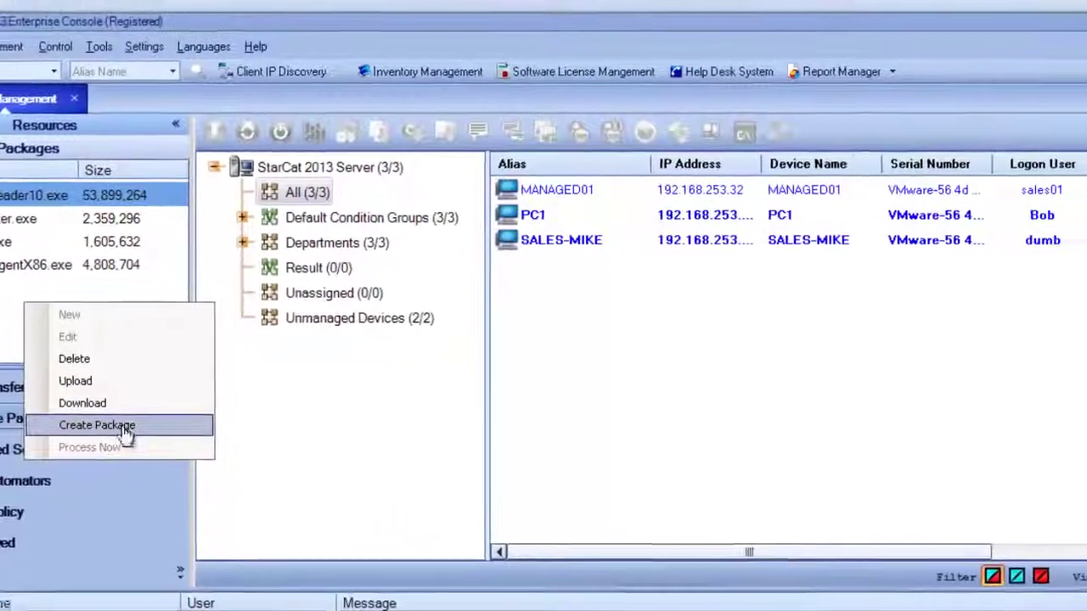
{"action": "left_click", "coordinate": [204, 501]}
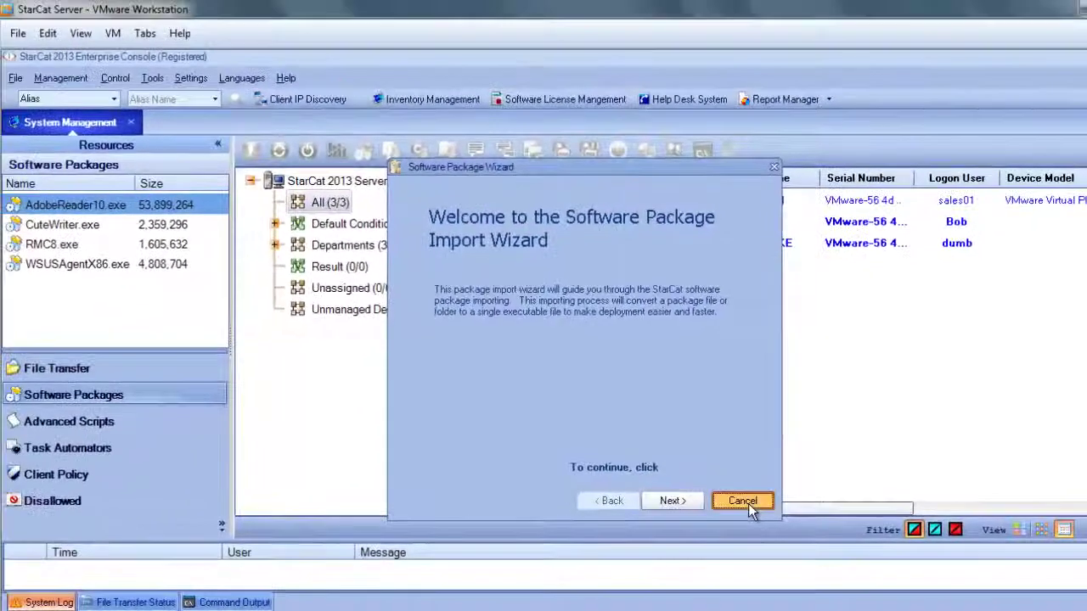
{"action": "left_click", "coordinate": [700, 487]}
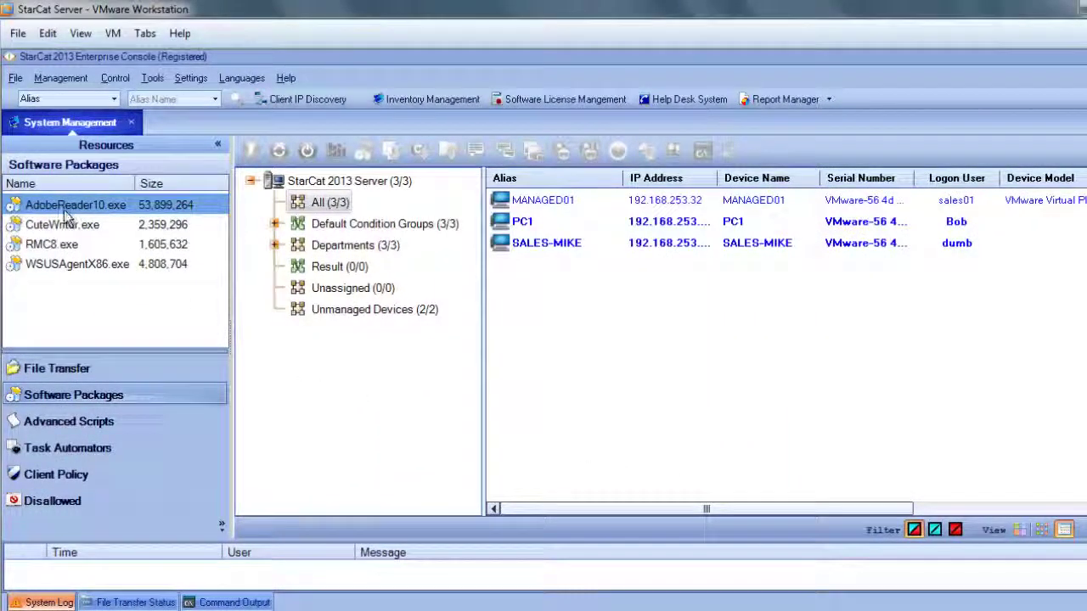
Deploy the AdobeReader10.exe package to the SALES-MIKE computer and refresh that computer's software inventory
{"action": "left_click_drag", "start_coordinate": [61, 217], "coordinate": [556, 253]}
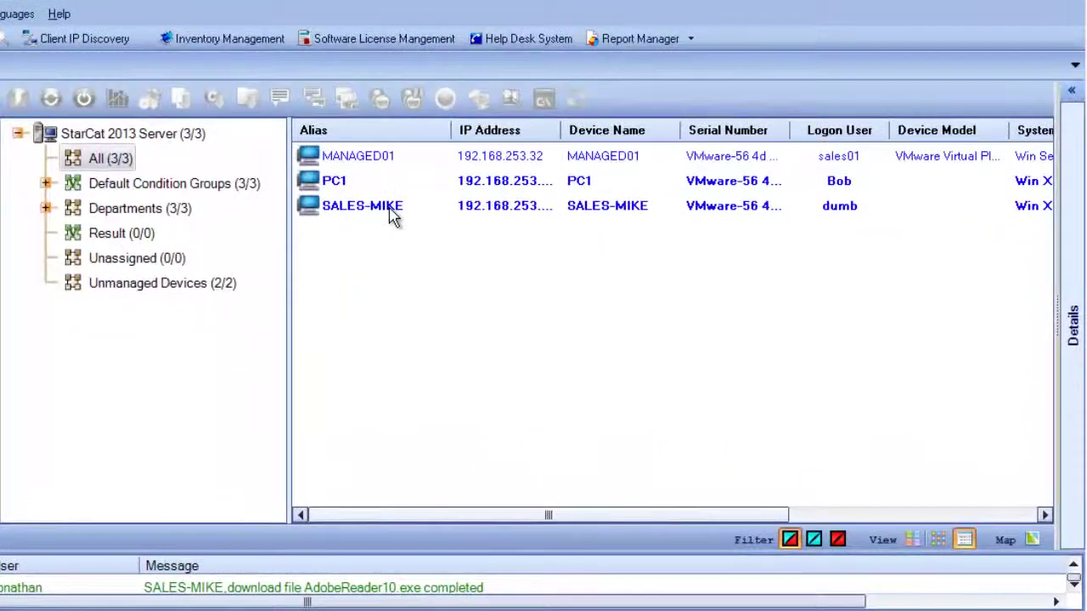
{"action": "right_click", "coordinate": [394, 217]}
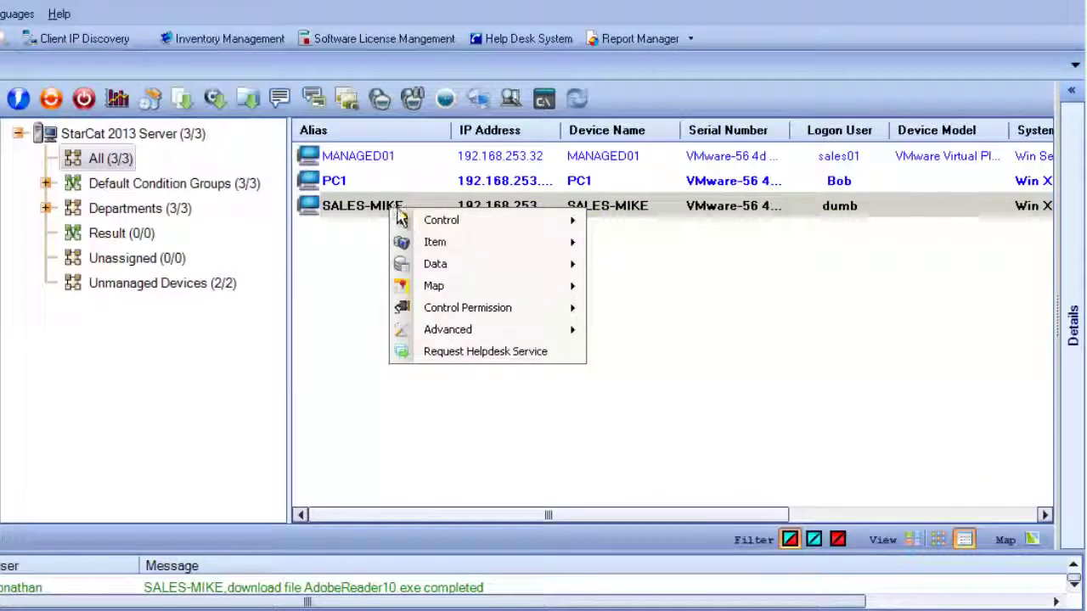
{"action": "mouse_move", "coordinate": [469, 266]}
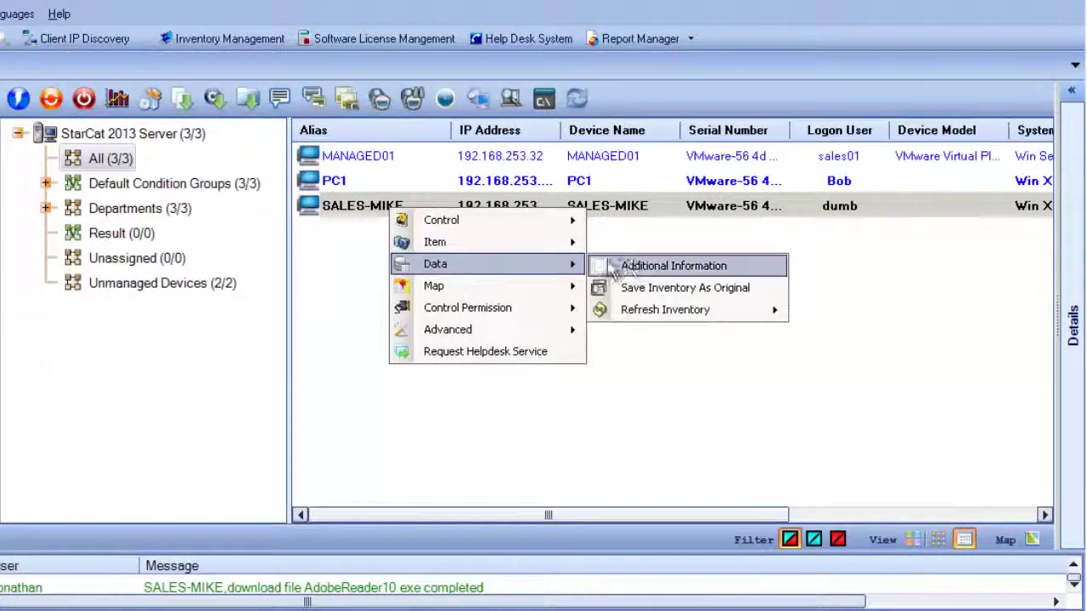
{"action": "mouse_move", "coordinate": [704, 311]}
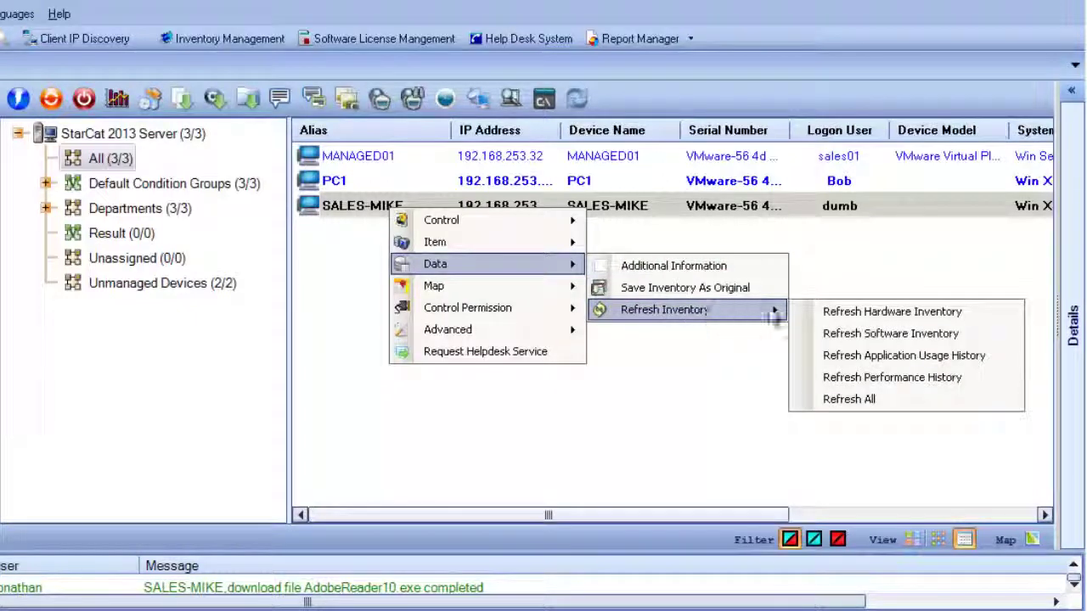
{"action": "left_click", "coordinate": [929, 340]}
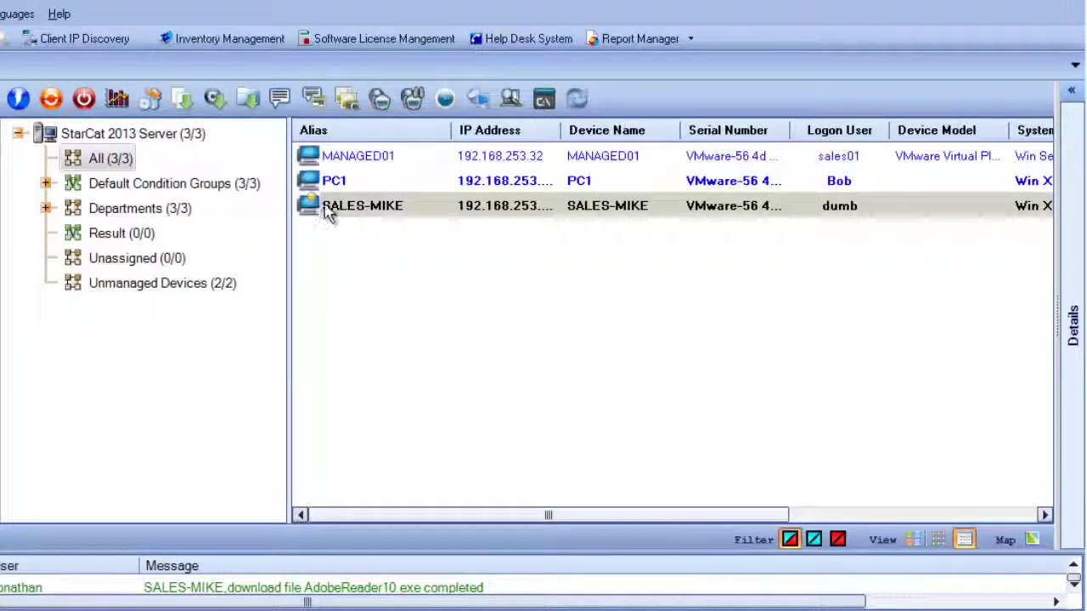
Open the details of the SALES-MIKE computer and review its notifications and software information
{"action": "left_click", "coordinate": [327, 212]}
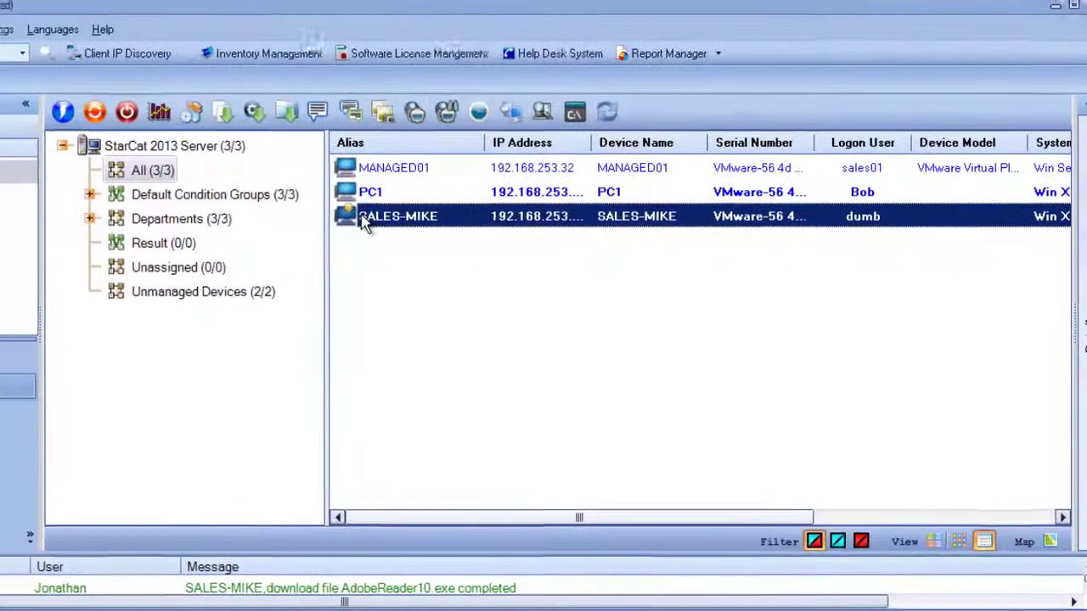
{"action": "double_click", "coordinate": [328, 212]}
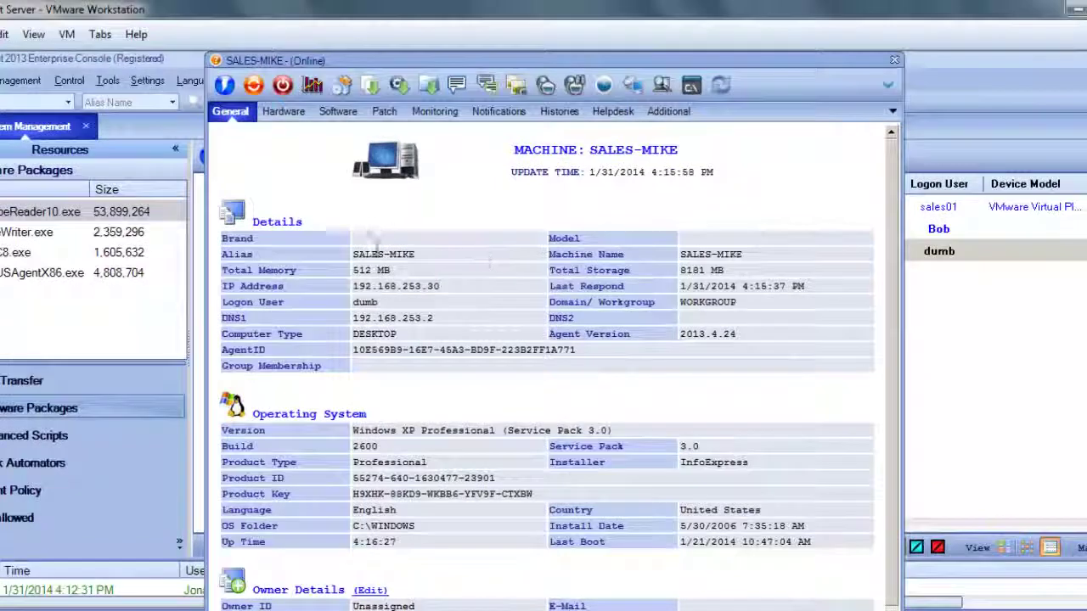
{"action": "left_click", "coordinate": [507, 112]}
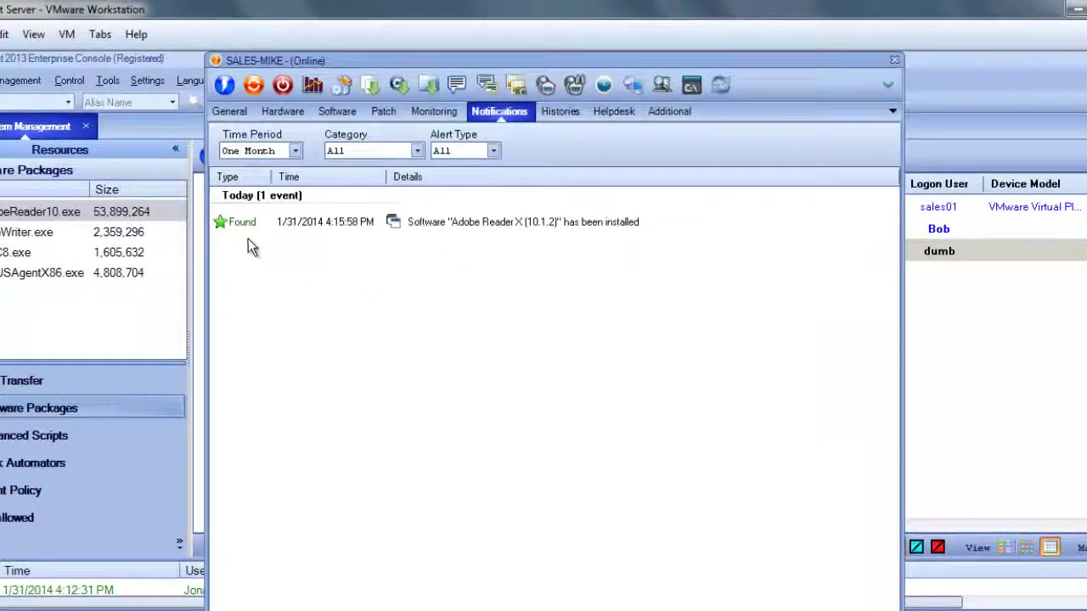
{"action": "mouse_move", "coordinate": [224, 231]}
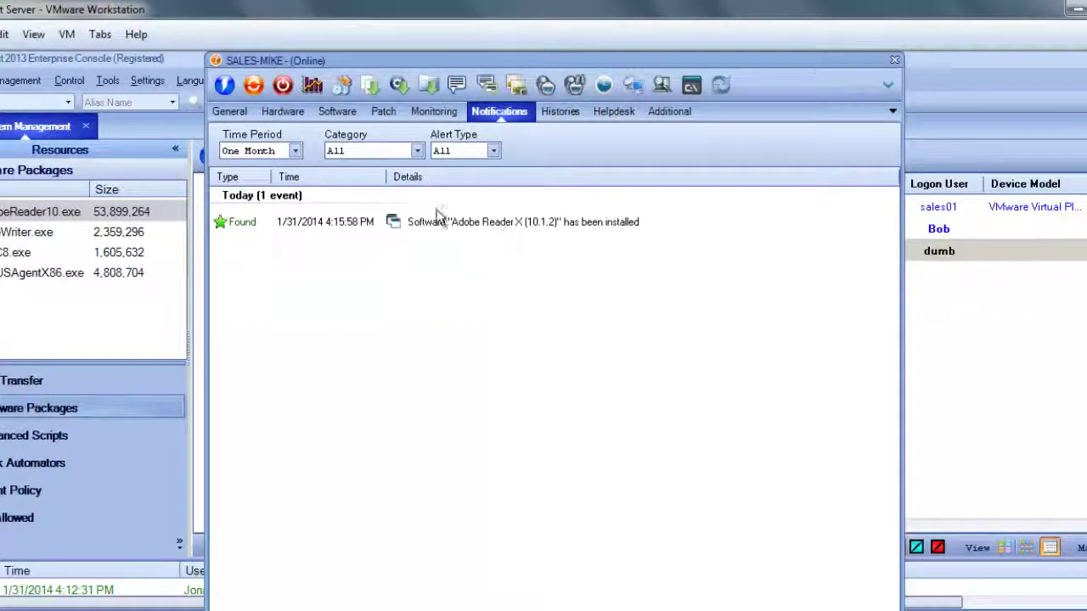
{"action": "left_click", "coordinate": [348, 117]}
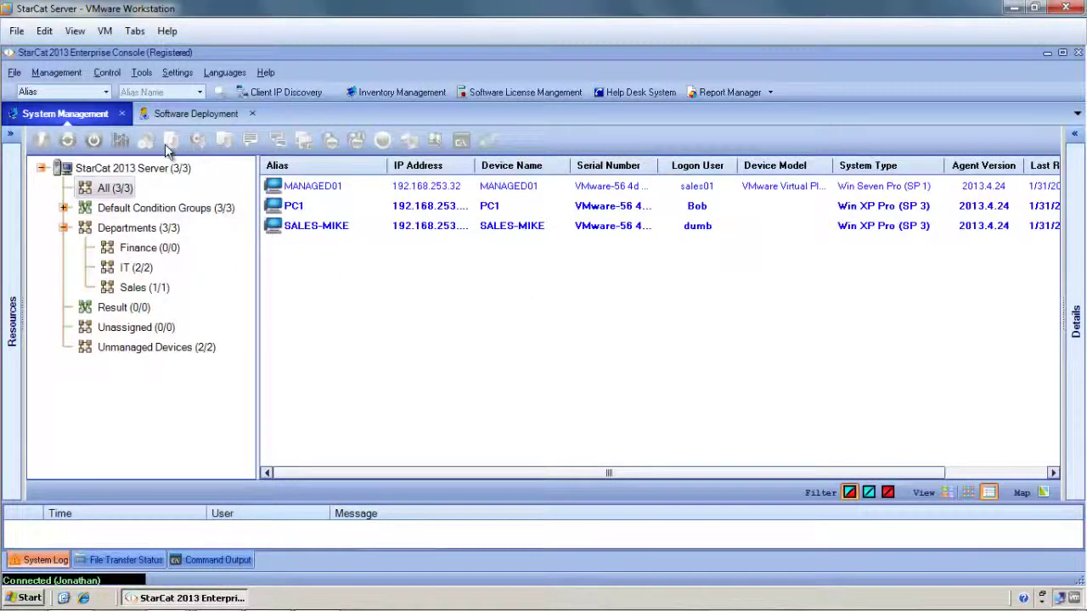
Start a new deployment in Software Deployment with AdobeReader10.exe as the install package, keeping the suggested deployment name, display name and description
{"action": "left_click", "coordinate": [67, 75]}
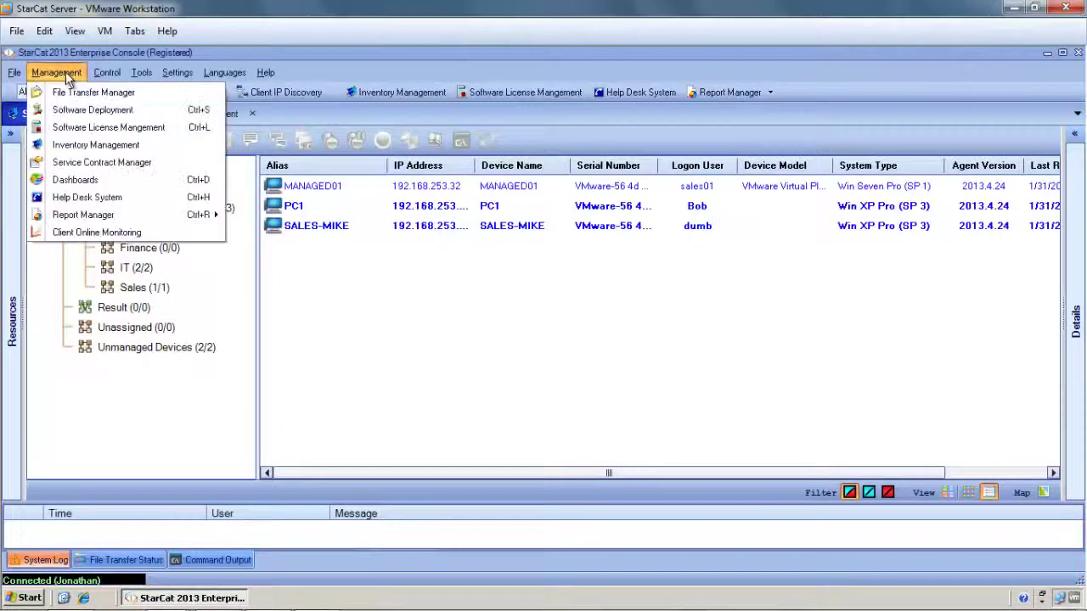
{"action": "left_click", "coordinate": [95, 111]}
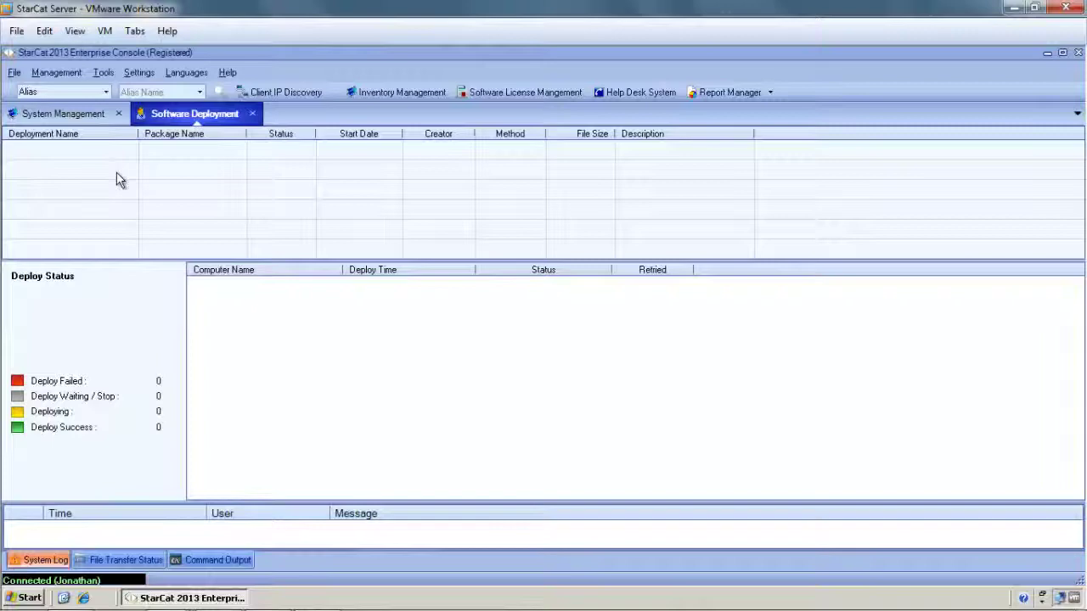
{"action": "right_click", "coordinate": [109, 165]}
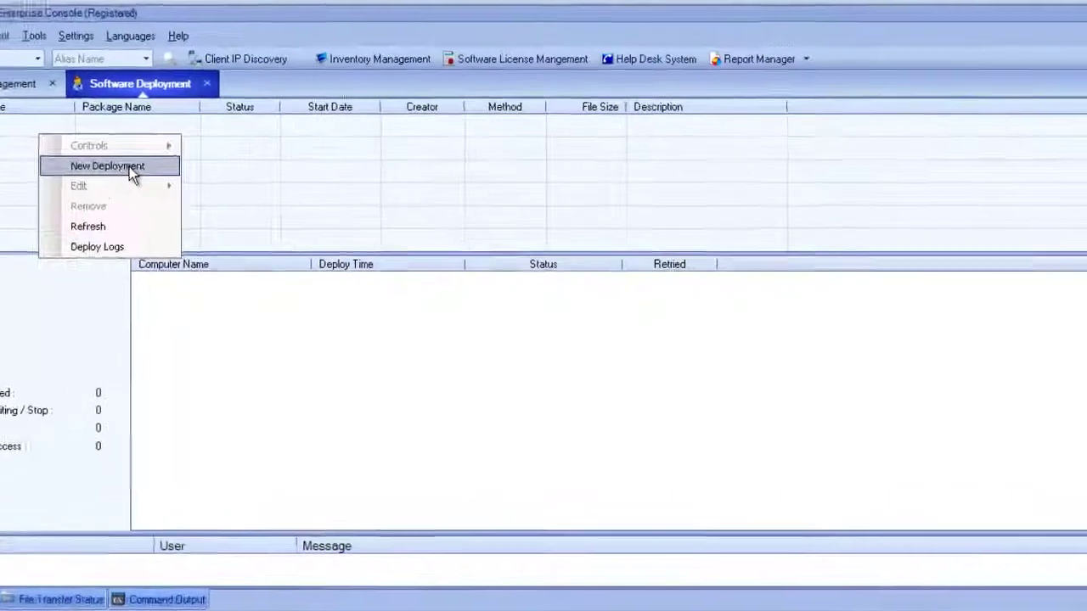
{"action": "left_click", "coordinate": [188, 189]}
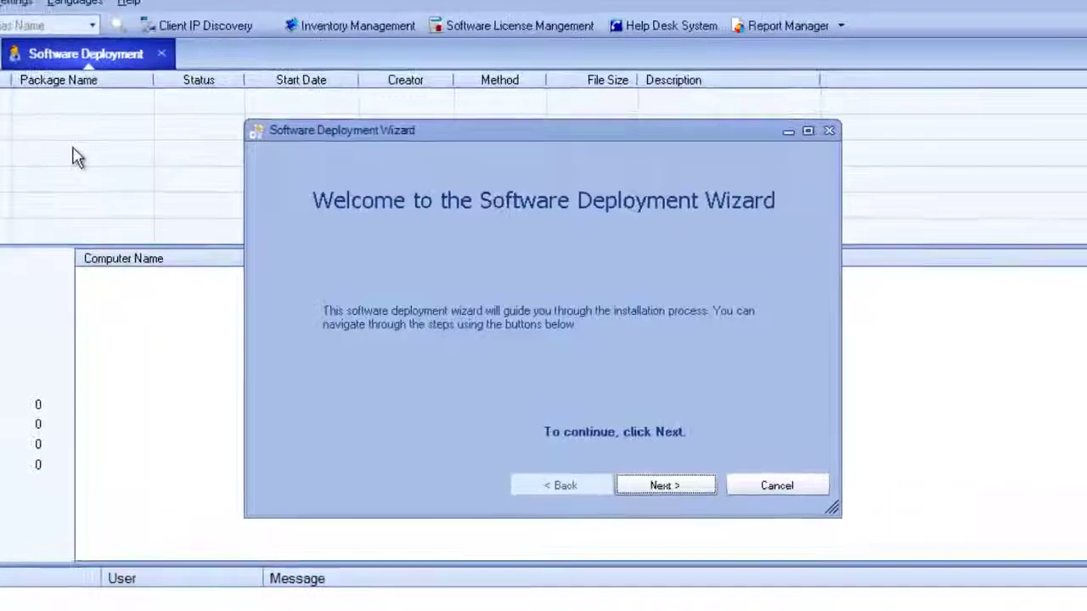
{"action": "left_click", "coordinate": [660, 486]}
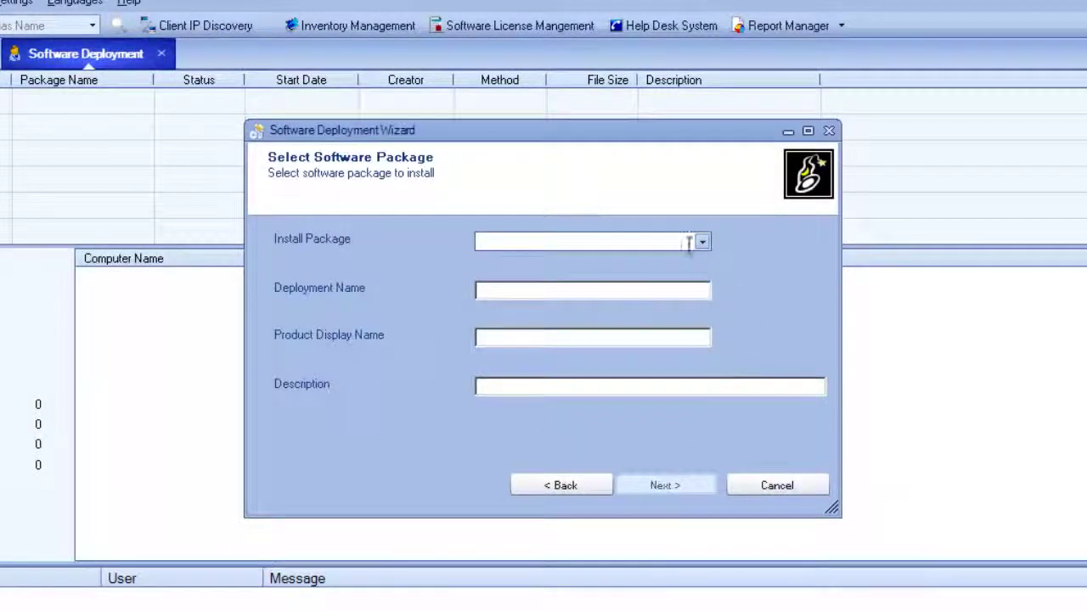
{"action": "left_click", "coordinate": [701, 241]}
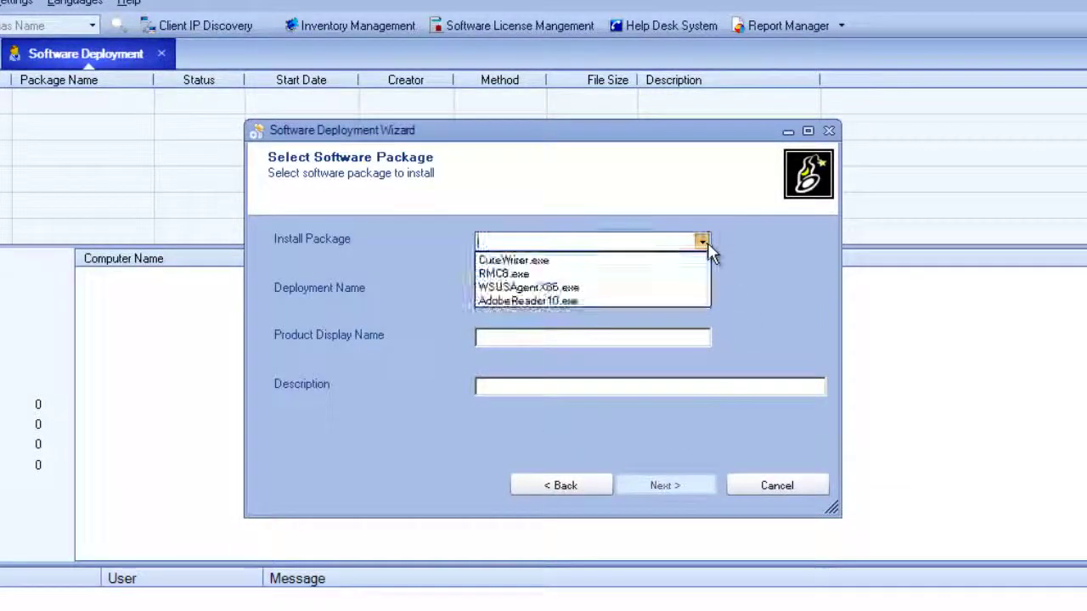
{"action": "left_click", "coordinate": [589, 301]}
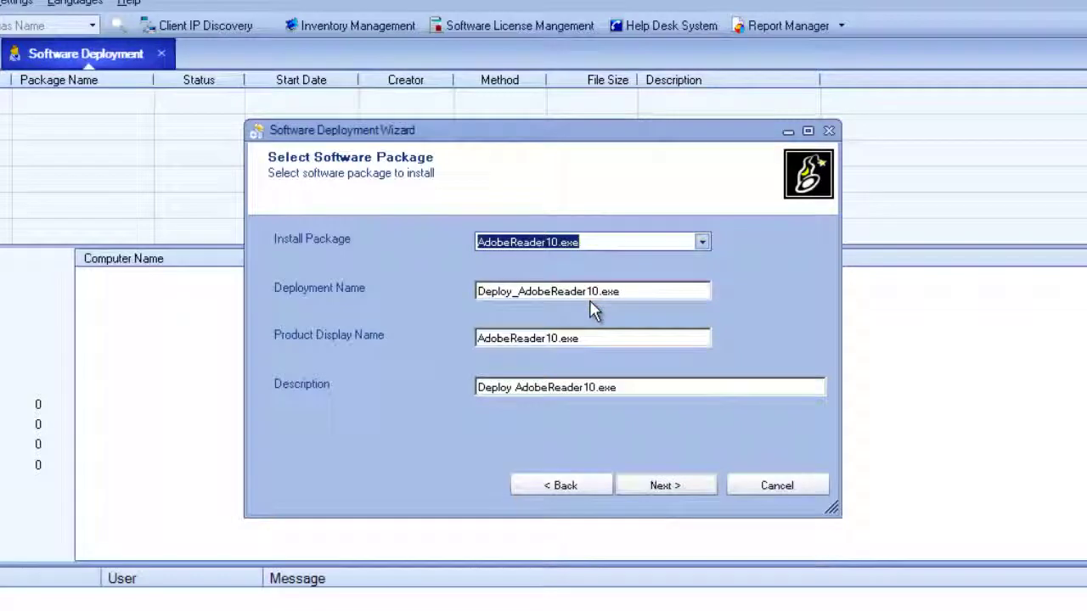
{"action": "left_click", "coordinate": [680, 488]}
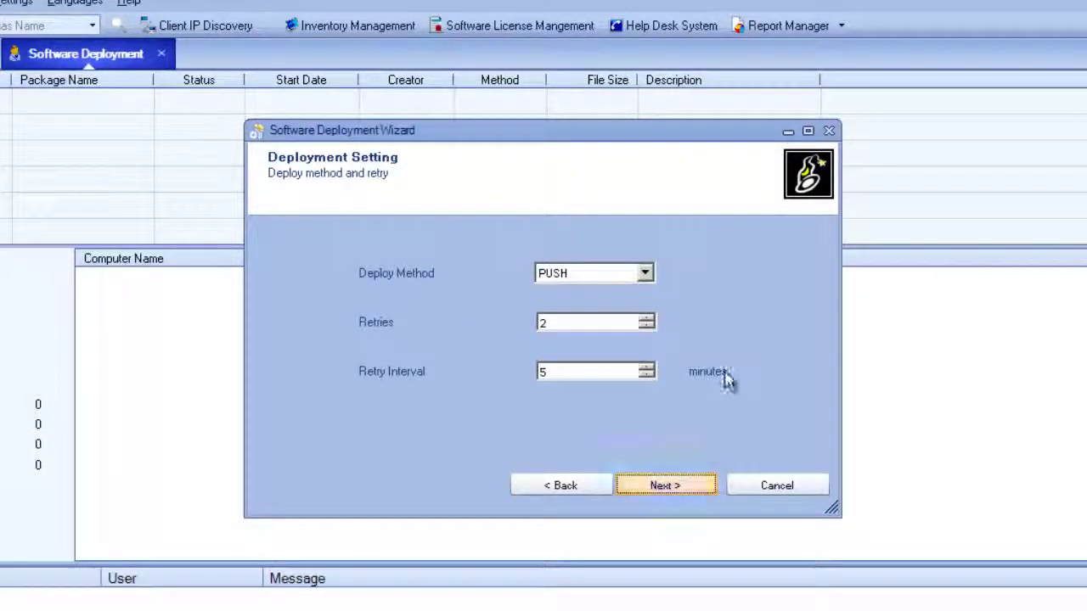
Complete the deployment wizard with the PUSH method, 2 retries every 5 minutes, immediate installation, start date 1/31/2014 and the default embedded script
{"action": "left_click", "coordinate": [648, 278]}
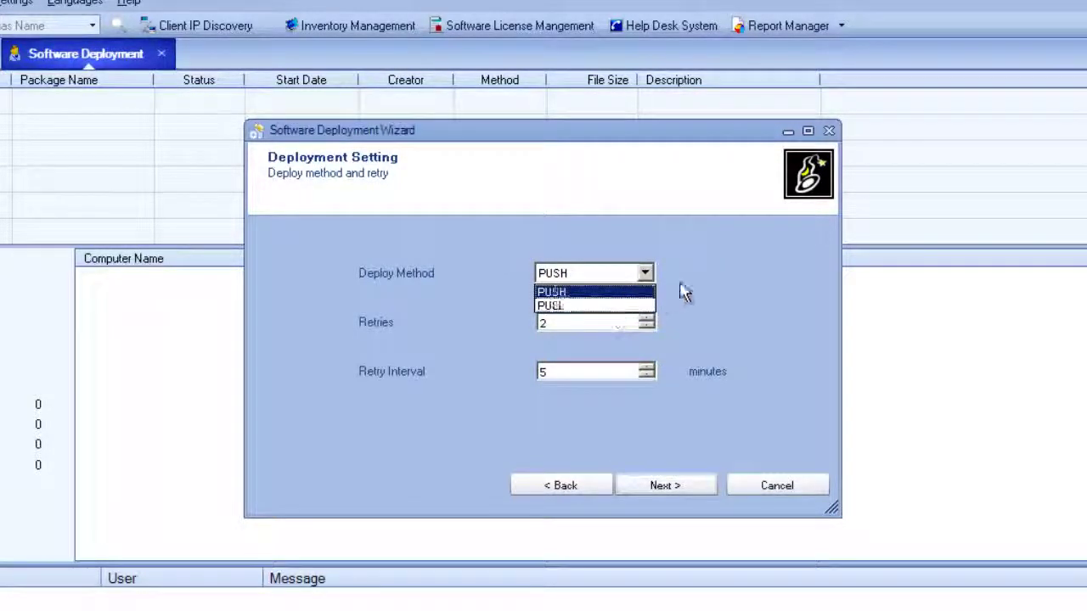
{"action": "left_click", "coordinate": [721, 275]}
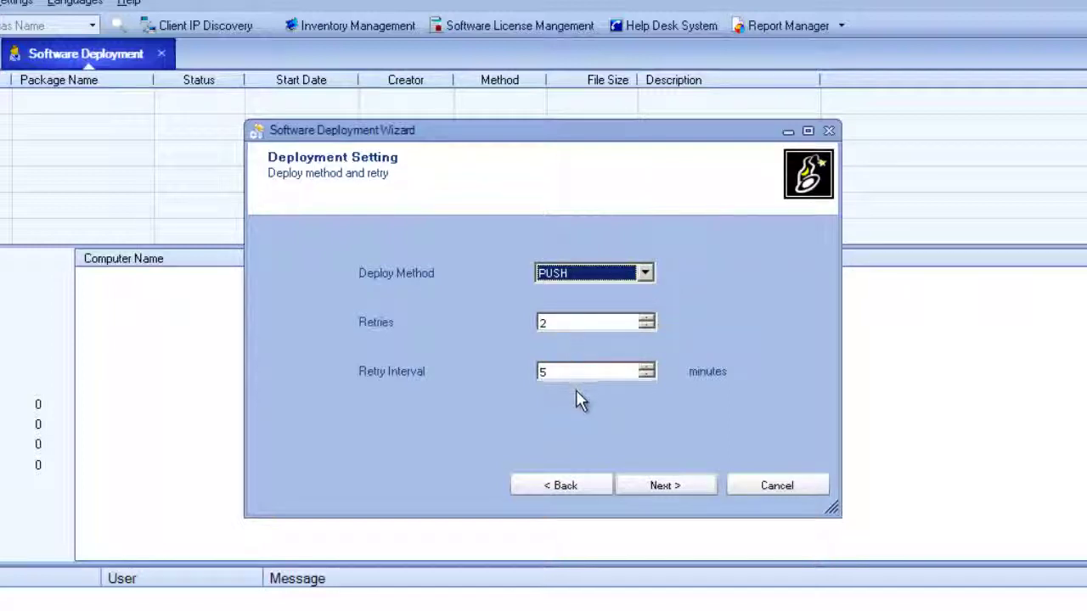
{"action": "left_click", "coordinate": [655, 483]}
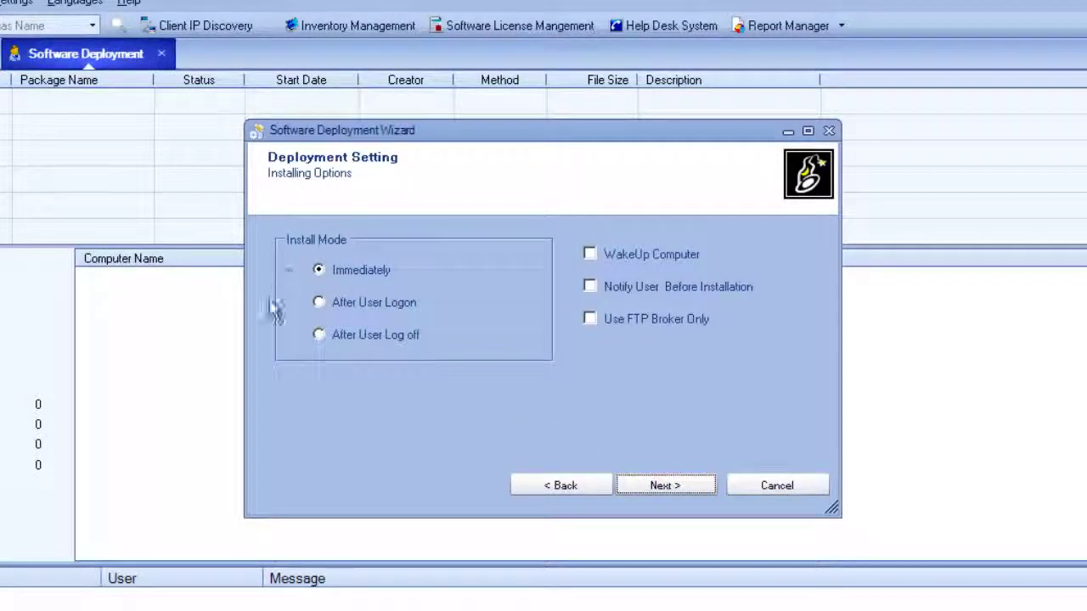
{"action": "left_click", "coordinate": [679, 490]}
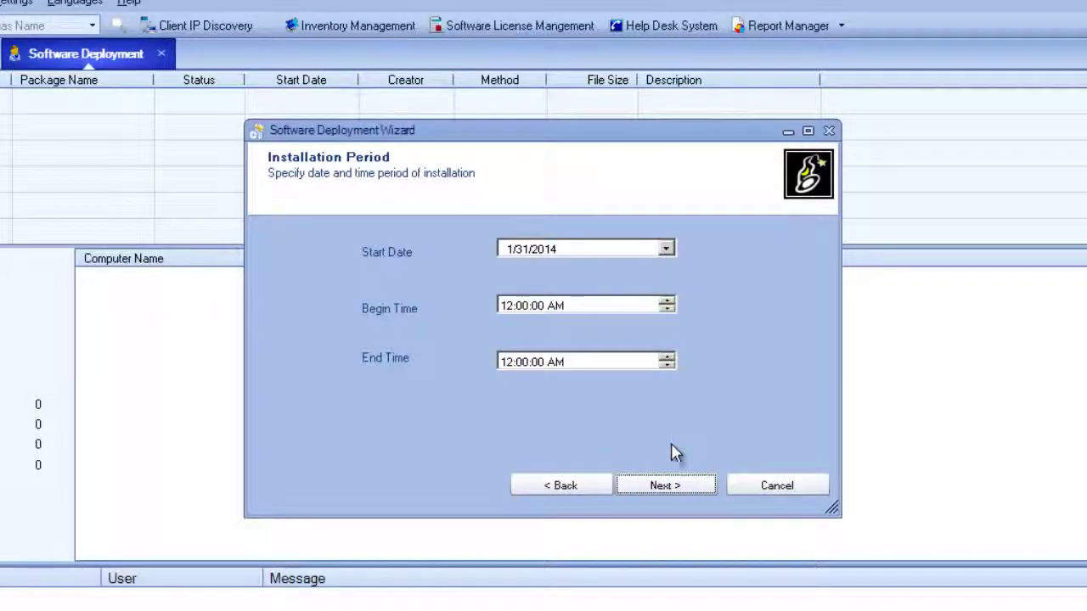
{"action": "left_click", "coordinate": [671, 497]}
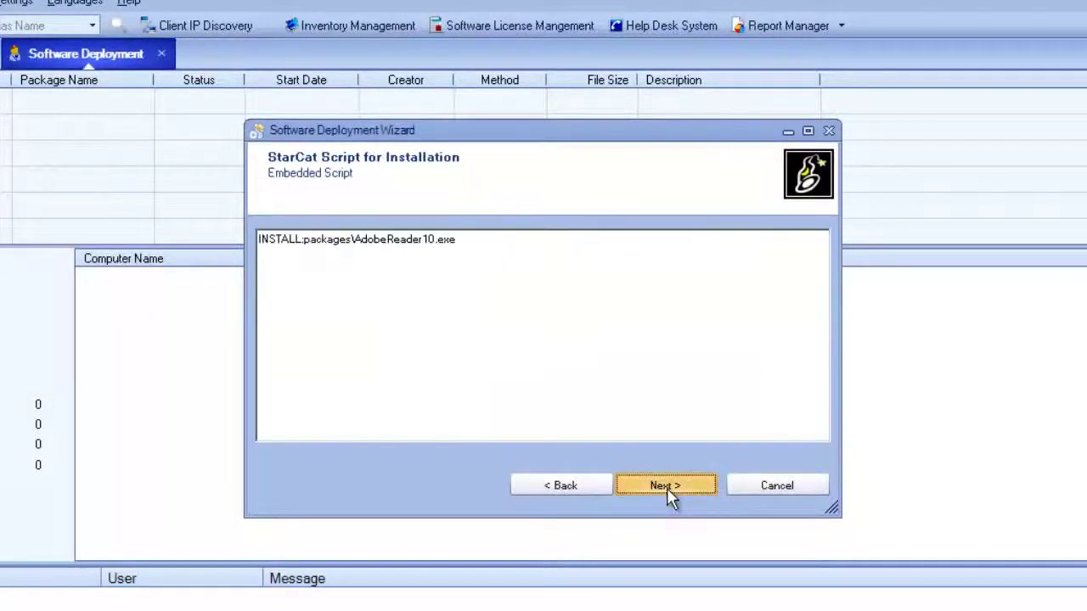
{"action": "left_click", "coordinate": [671, 498]}
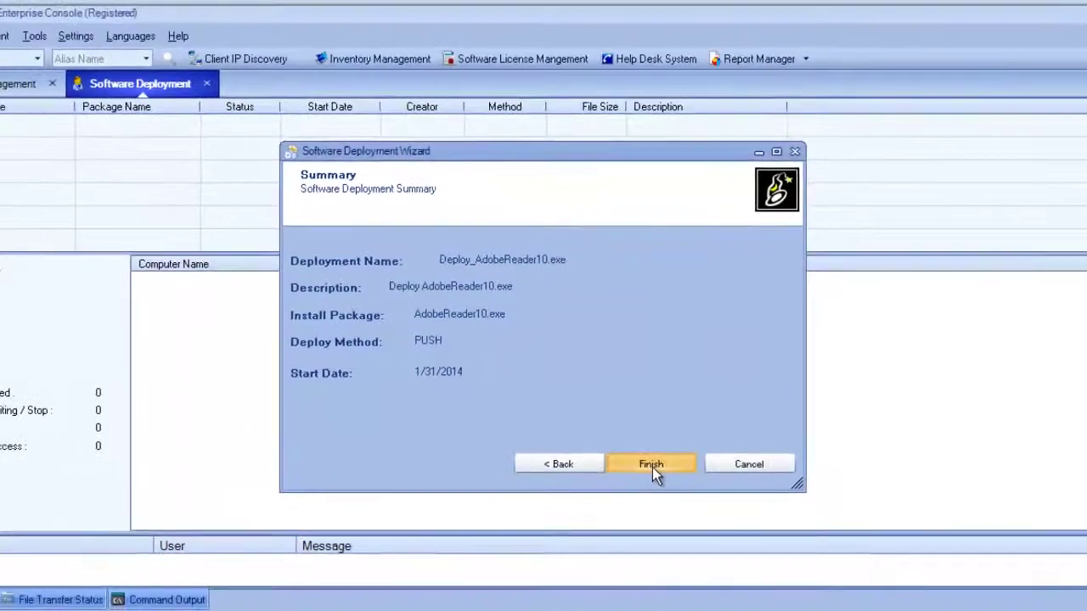
{"action": "left_click", "coordinate": [651, 464]}
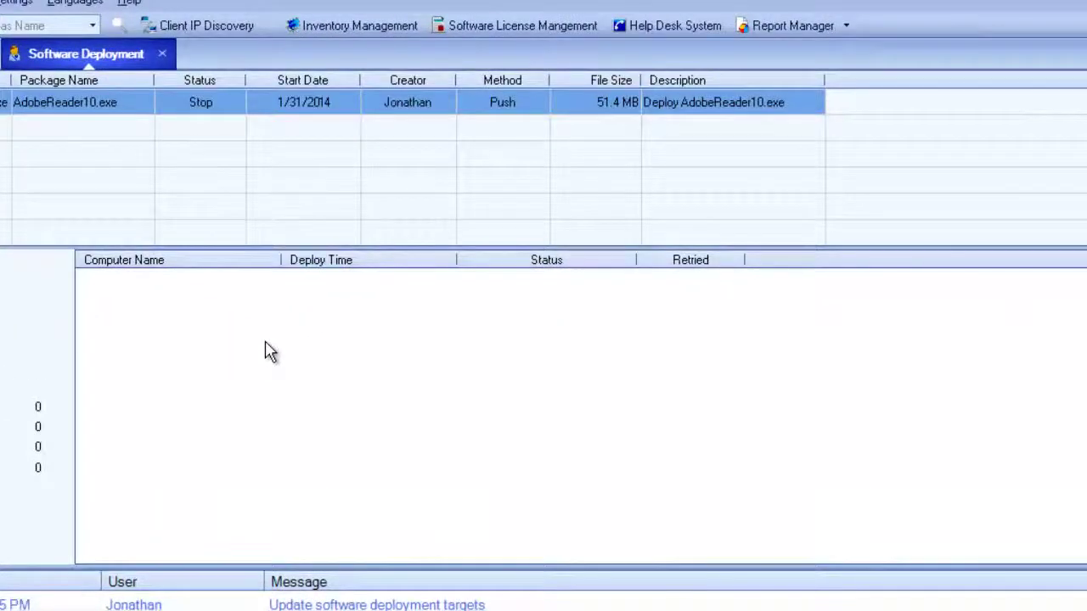
Add the IT group under Departments as the target of the Adobe Reader deployment
{"action": "right_click", "coordinate": [266, 348]}
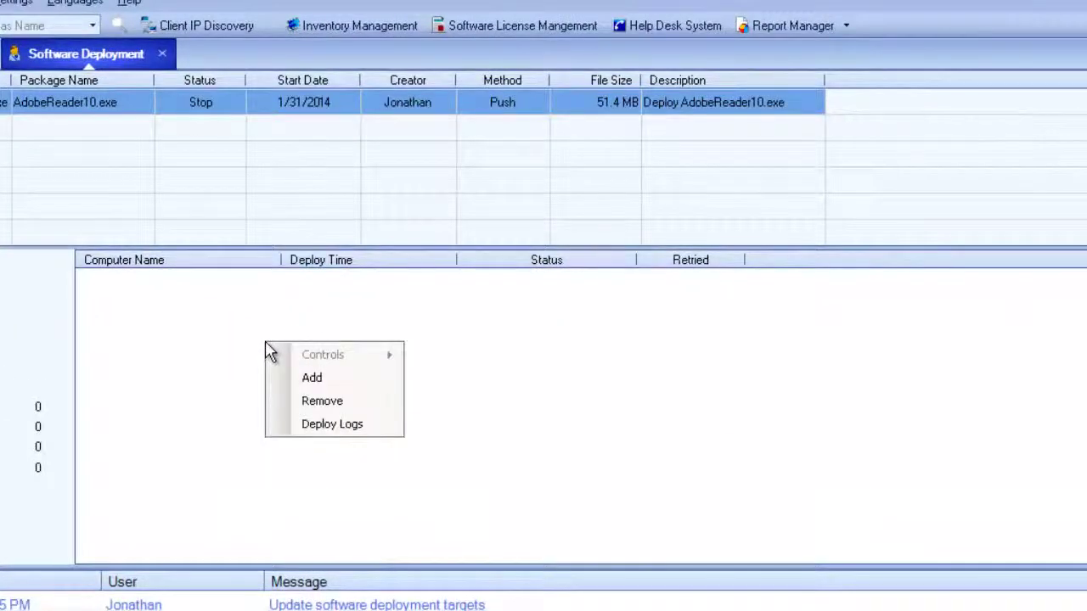
{"action": "left_click", "coordinate": [313, 379]}
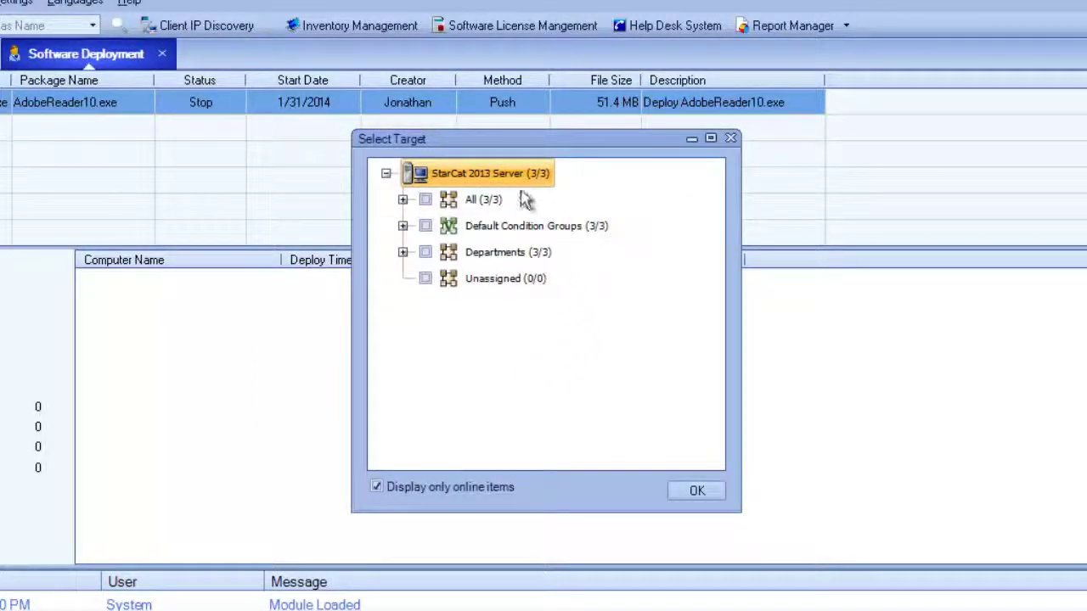
{"action": "left_click", "coordinate": [404, 252]}
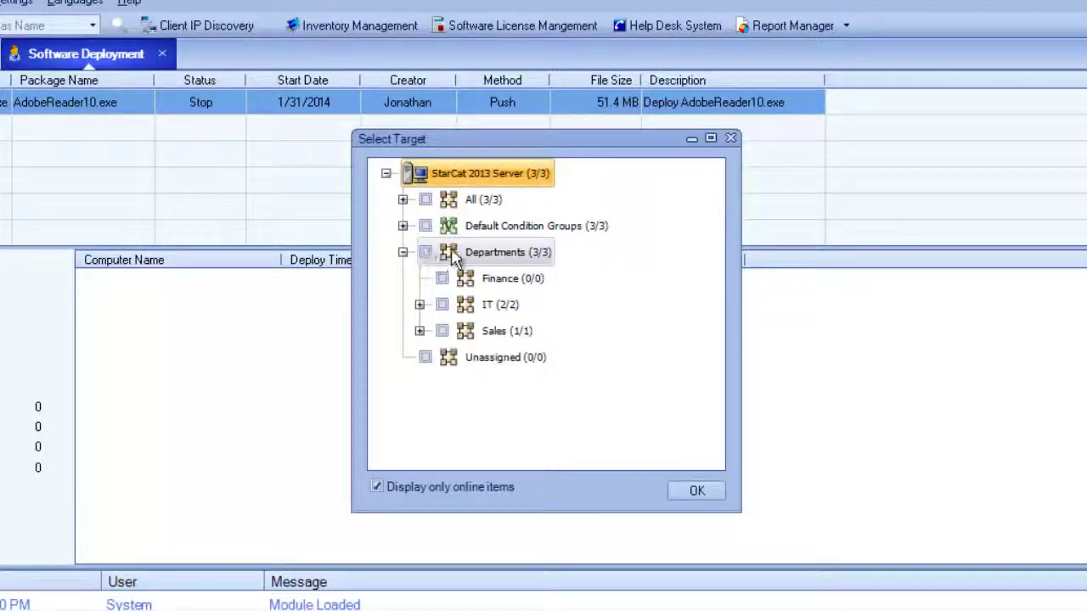
{"action": "left_click", "coordinate": [443, 307]}
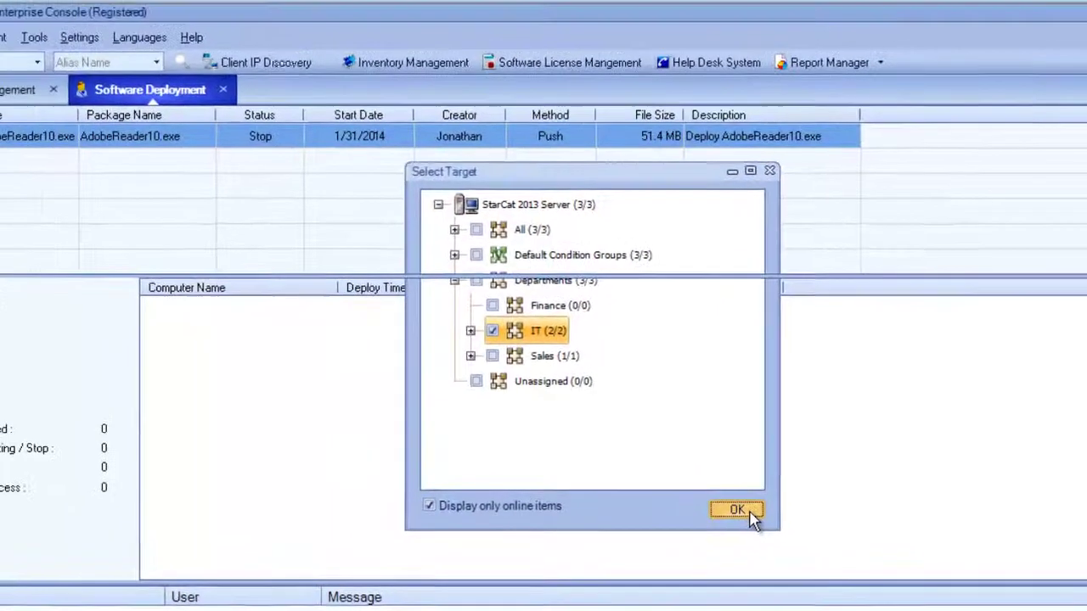
{"action": "left_click", "coordinate": [710, 494]}
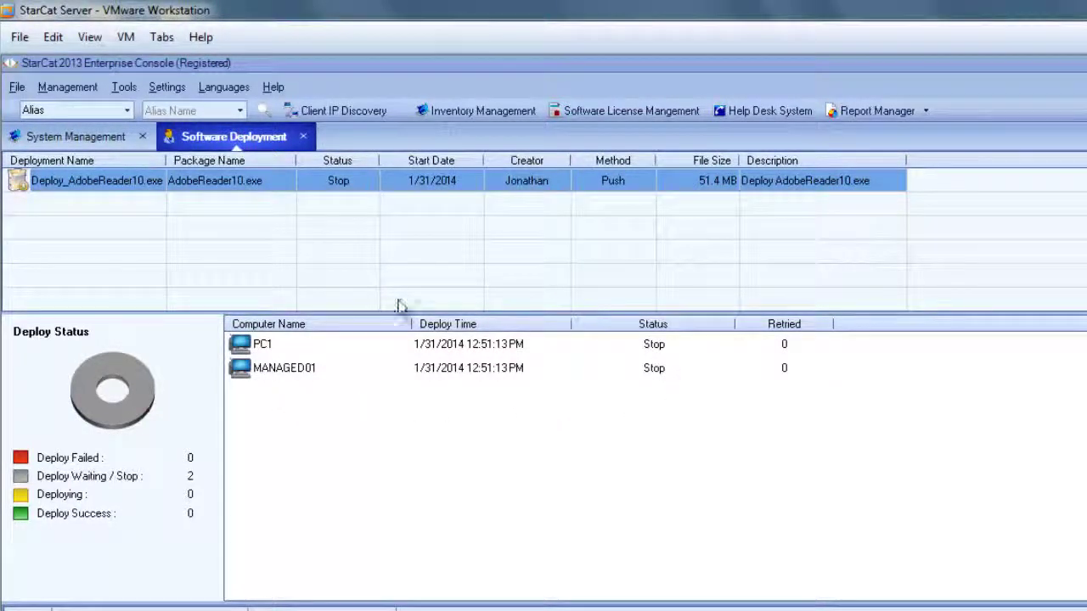
Start the Deploy_AdobeReader10.exe deployment to the IT group's computers
{"action": "right_click", "coordinate": [350, 188]}
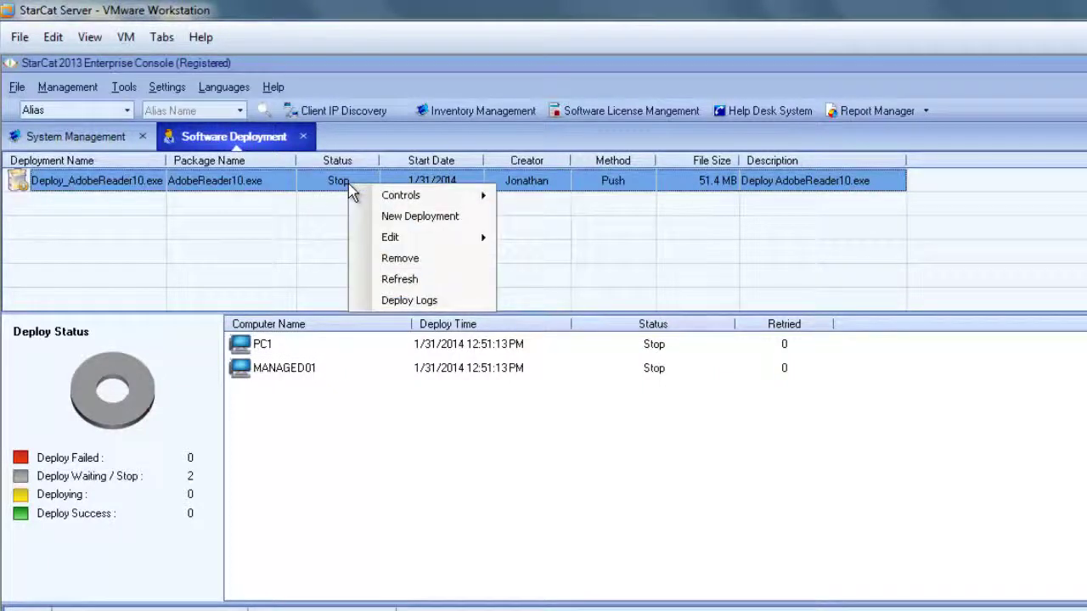
{"action": "mouse_move", "coordinate": [413, 202]}
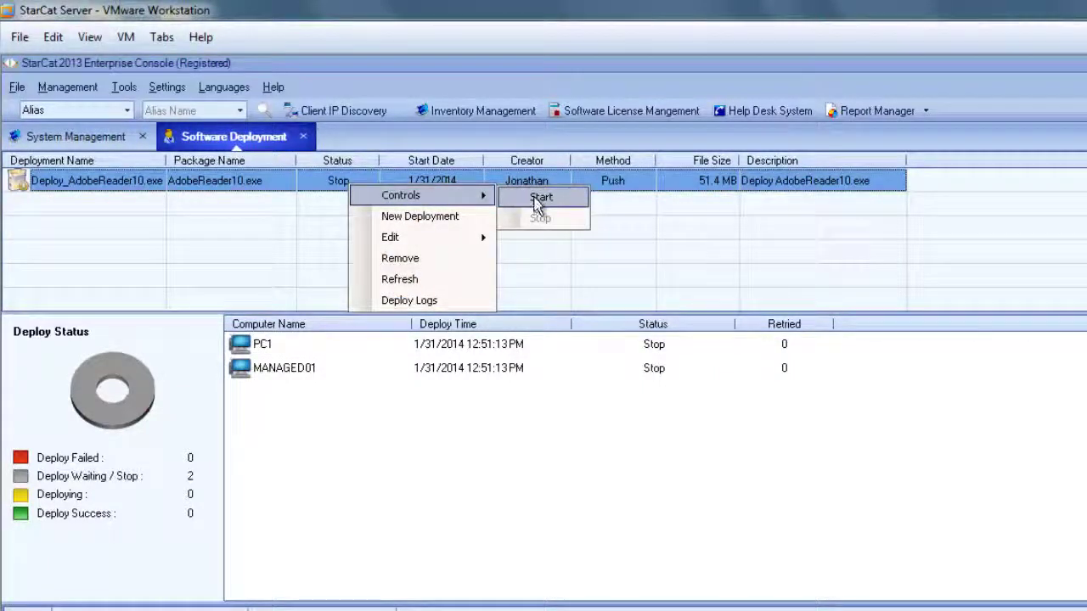
{"action": "left_click", "coordinate": [540, 198]}
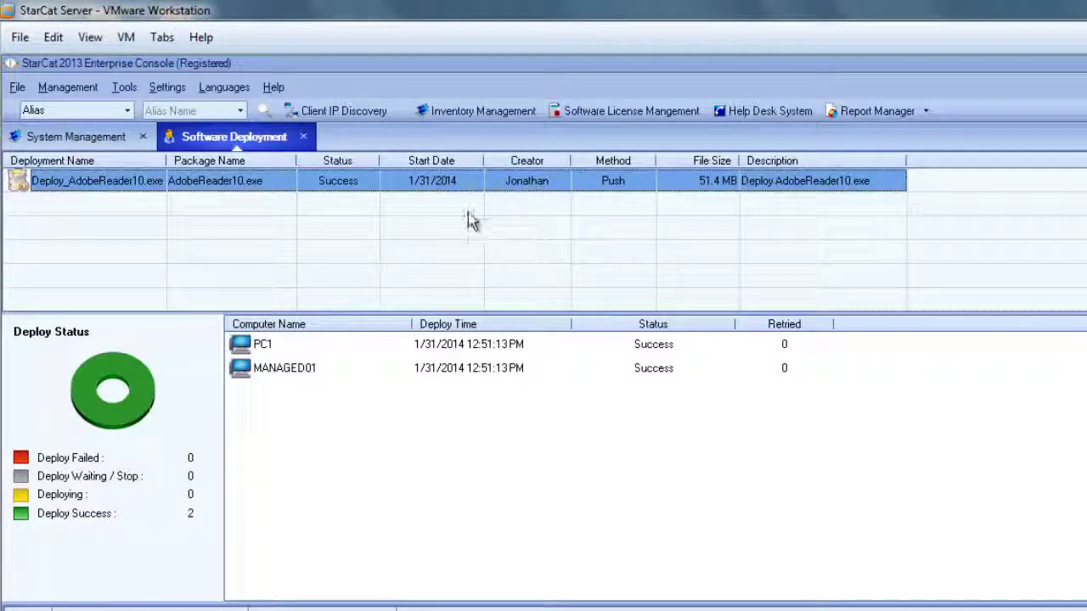
Return to System Management, then open Report Manager and generate the Notification on Application report from the Notification templates
{"action": "left_click", "coordinate": [94, 139]}
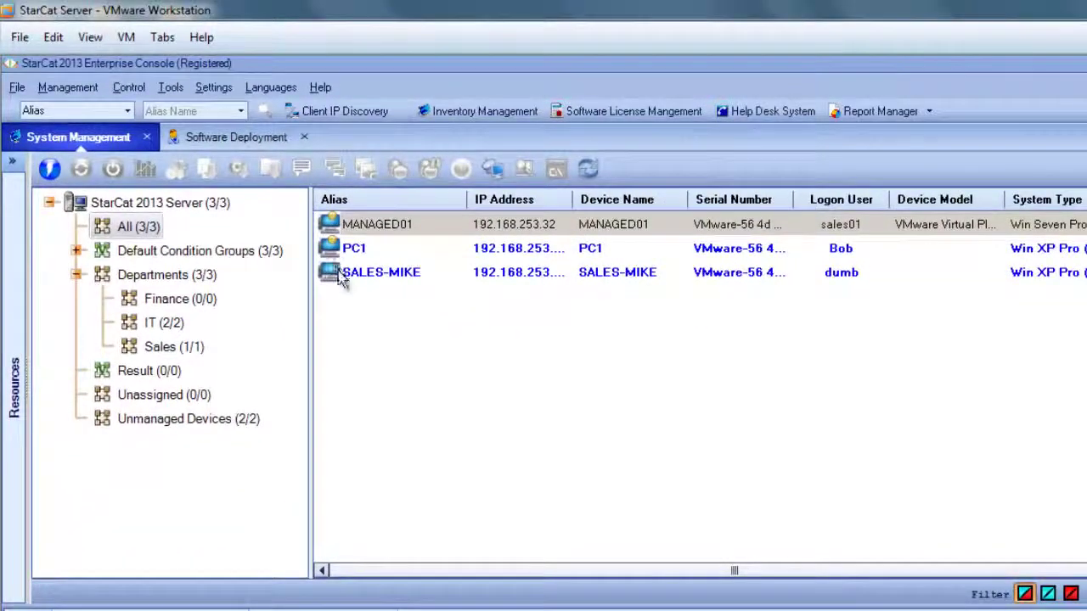
{"action": "left_click", "coordinate": [861, 119]}
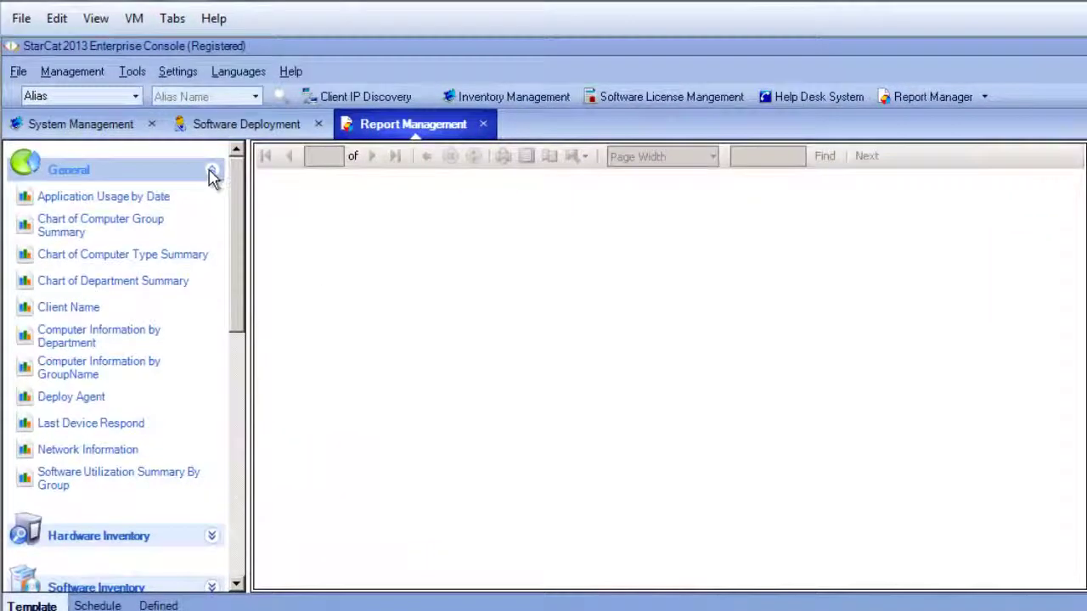
{"action": "left_click", "coordinate": [203, 188]}
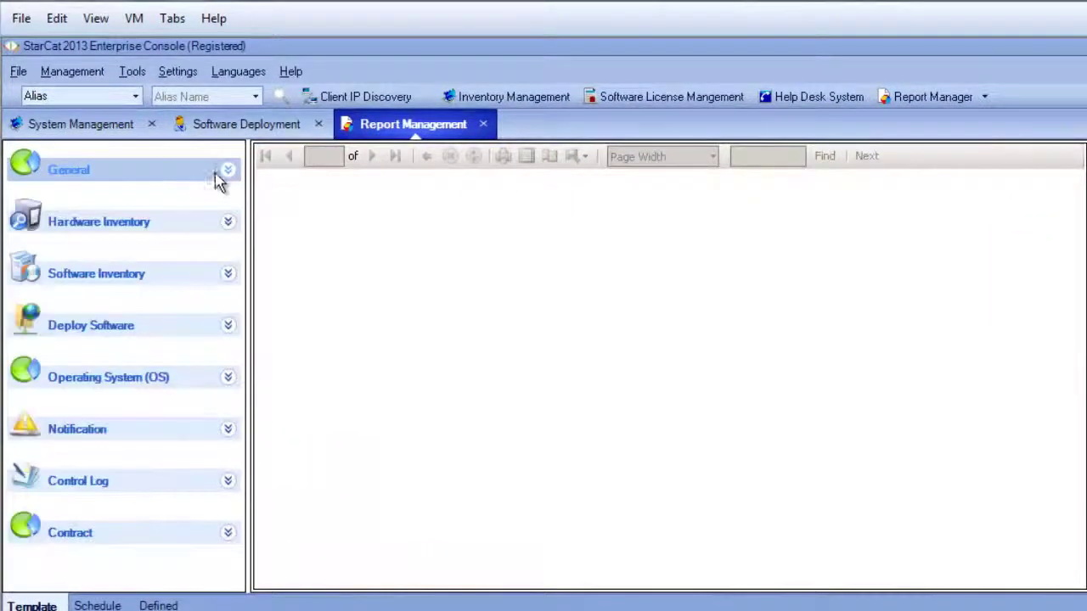
{"action": "left_click", "coordinate": [115, 437]}
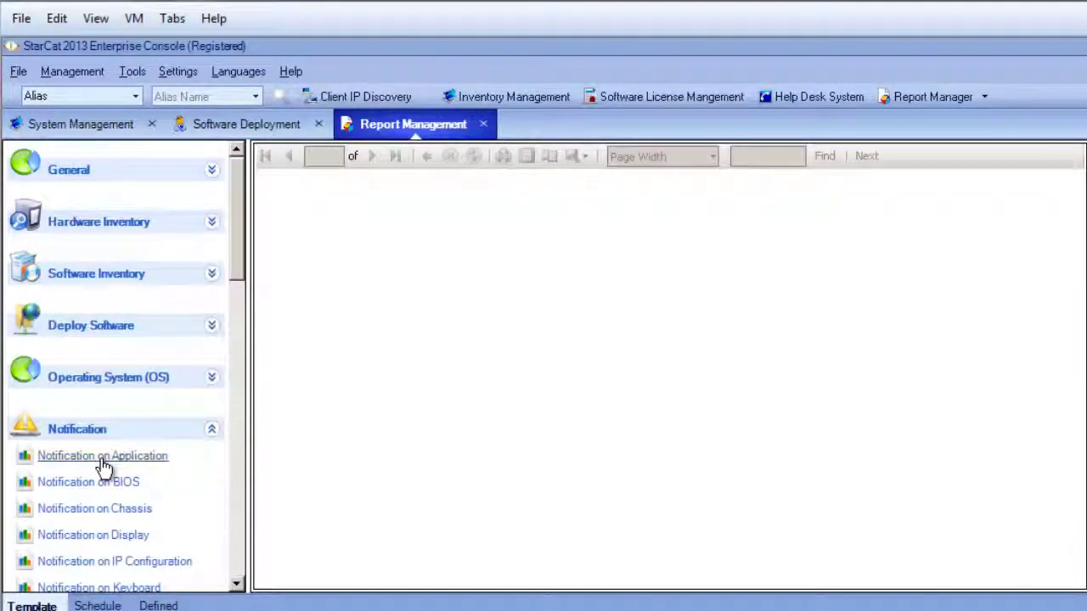
{"action": "left_click", "coordinate": [102, 459]}
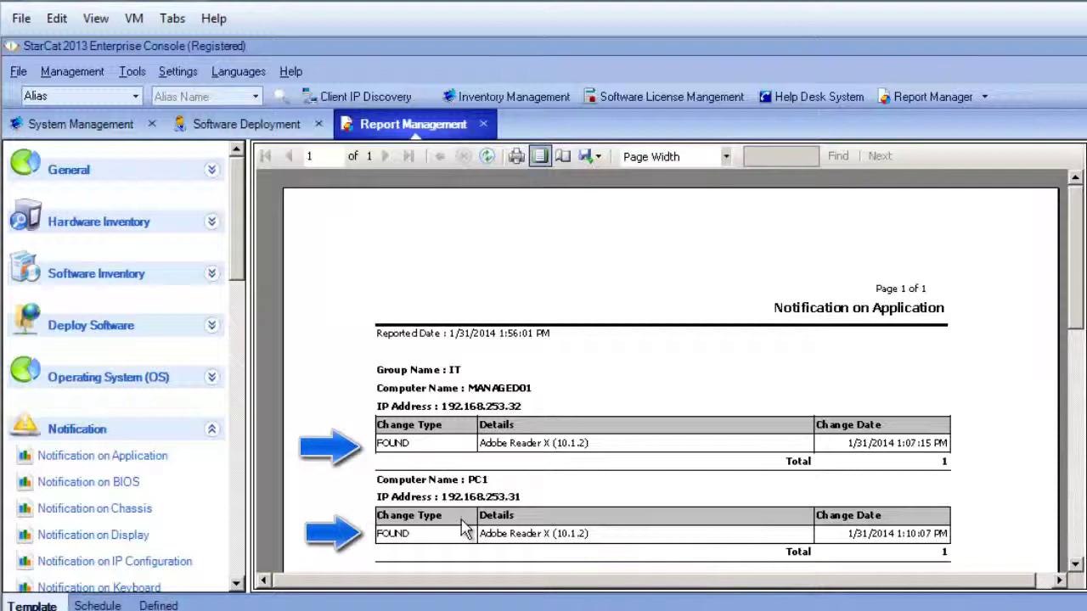
Generate the Deploy Software Log and Summary by Software reports to review the deployment status of Adobe Reader
{"action": "left_click", "coordinate": [216, 331]}
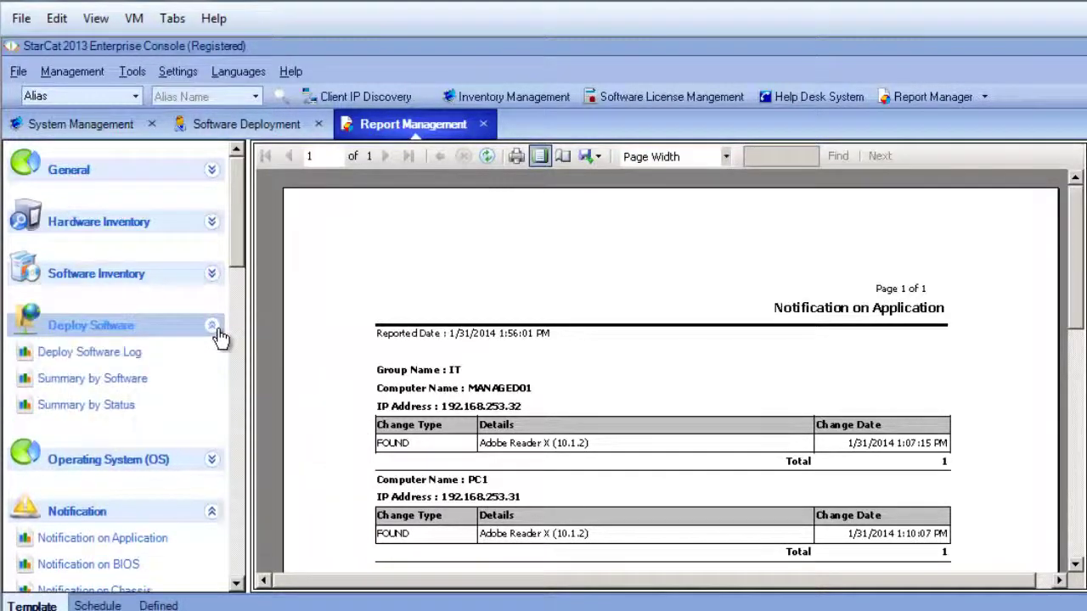
{"action": "left_click", "coordinate": [113, 360]}
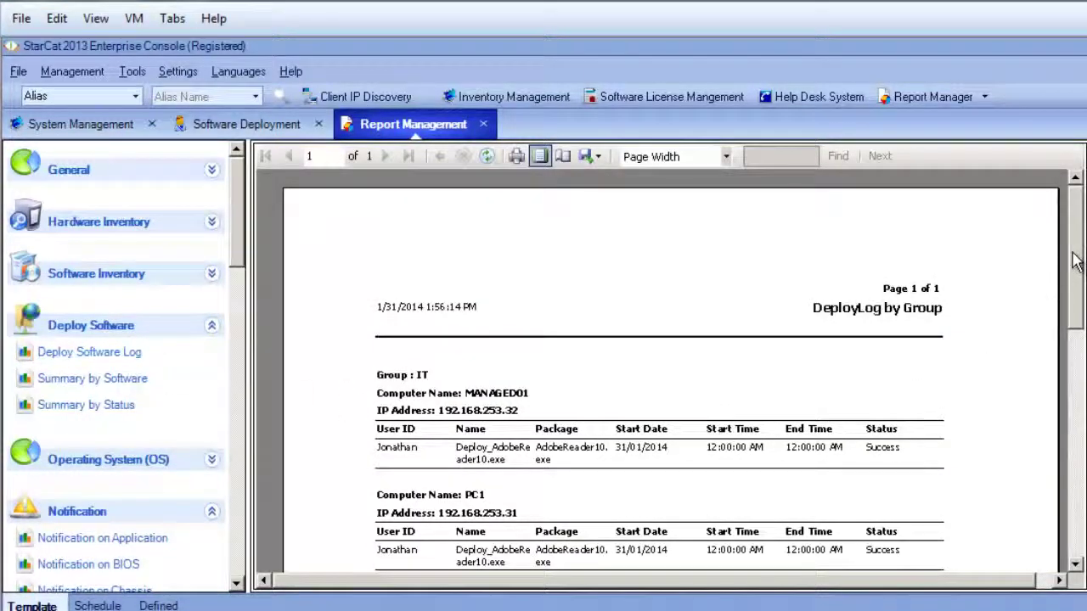
{"action": "scroll", "coordinate": [1075, 278], "scroll_direction": "down", "scroll_amount": 1}
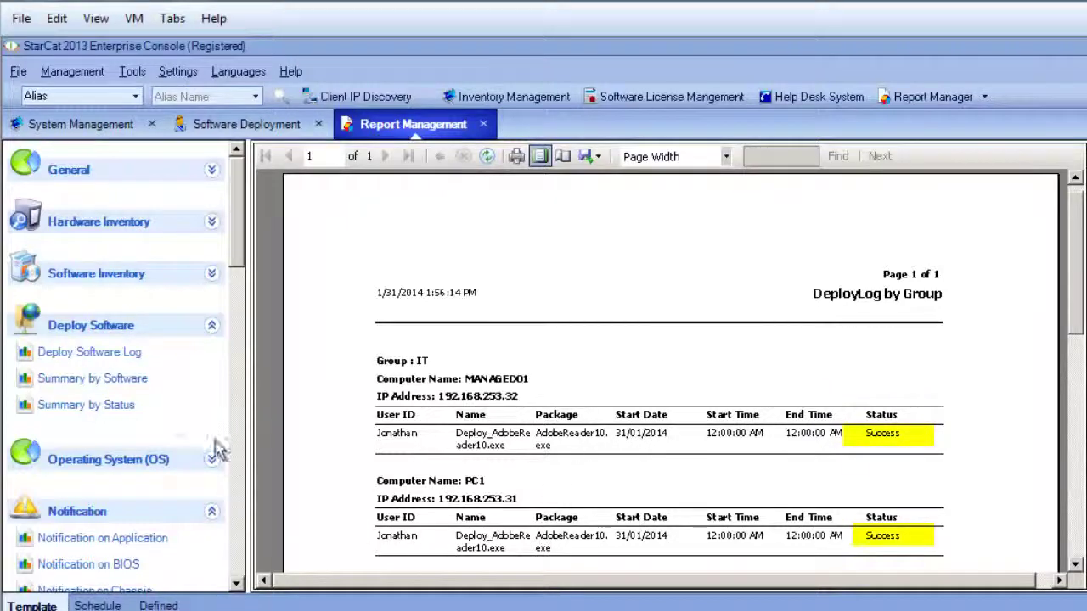
{"action": "left_click", "coordinate": [117, 384]}
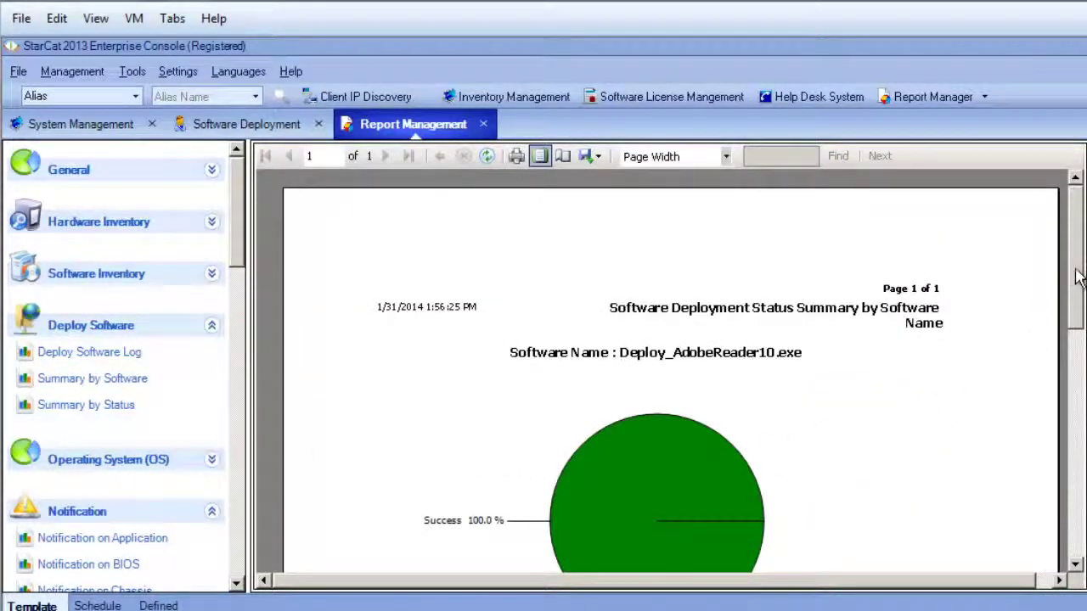
{"action": "left_click_drag", "start_coordinate": [1077, 280], "coordinate": [1051, 309]}
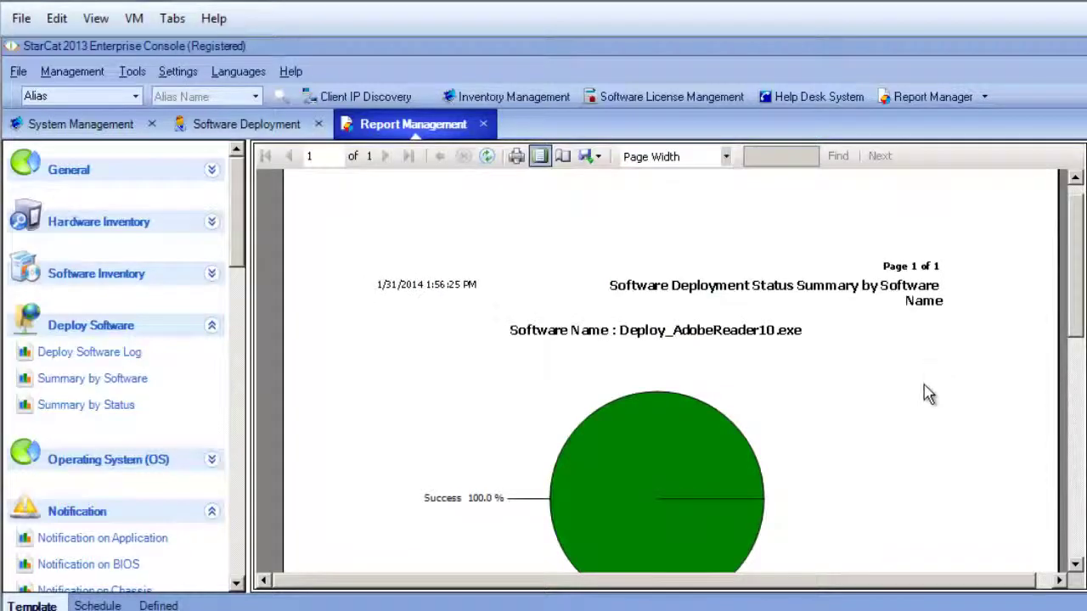